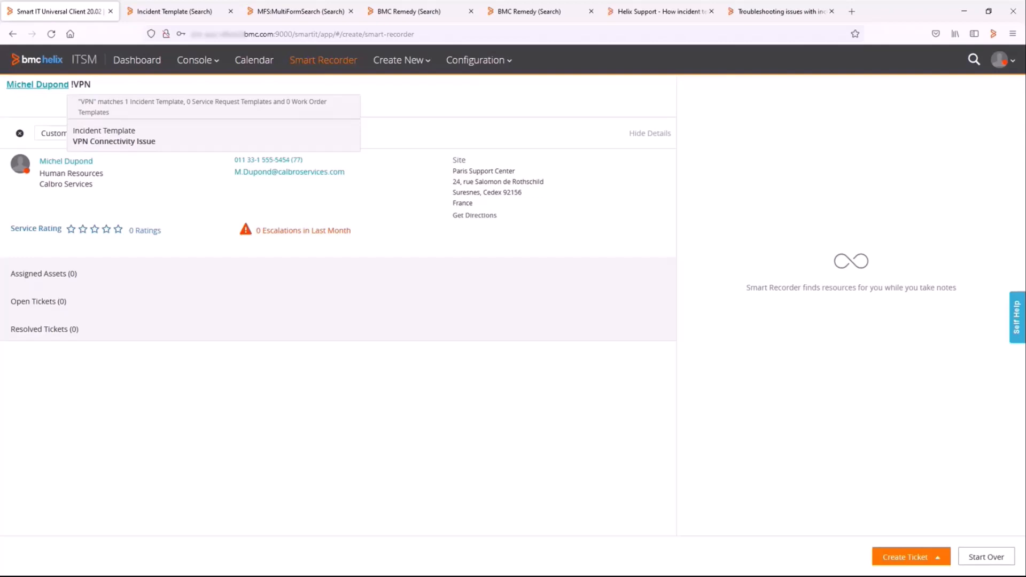
Step: Search the Incident Template form for enabled templates whose name matches %VPN%
left_click(172, 12)
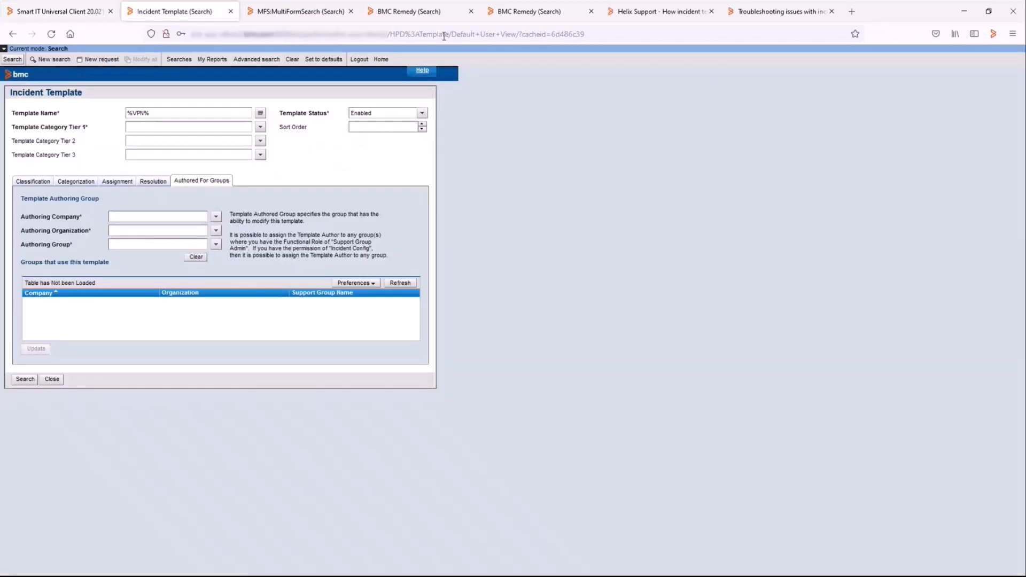
left_click_drag(159, 113, 127, 113)
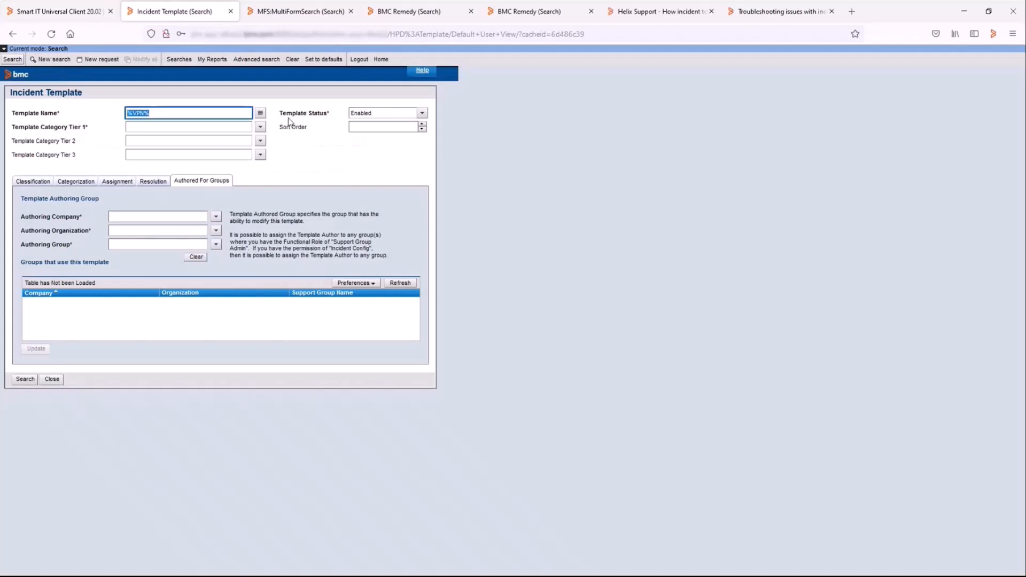
left_click(13, 59)
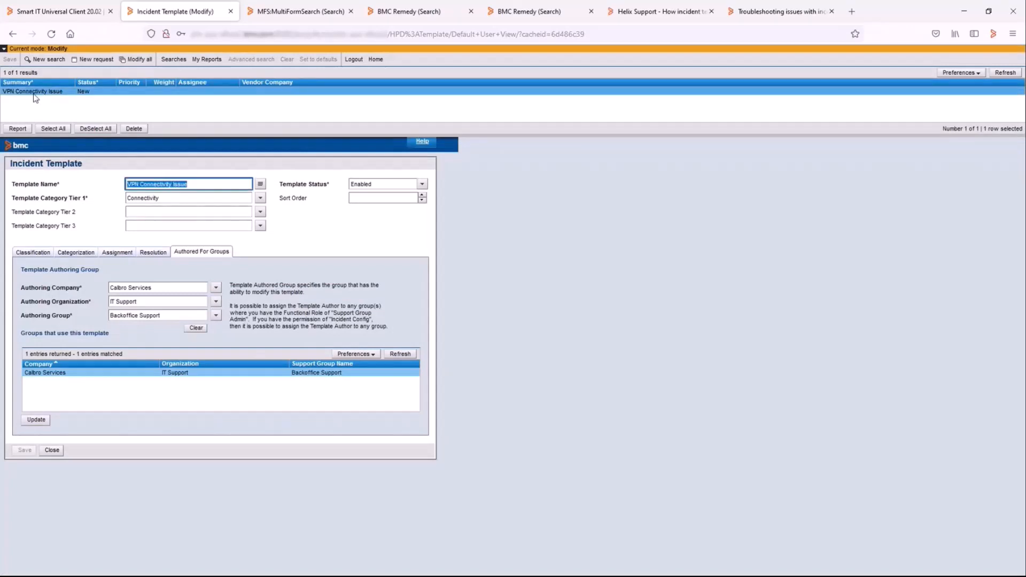
Step: In Smart Recorder, replace the !VPN template search after the customer with plain text VPN and check the recommended templates
left_click(58, 15)
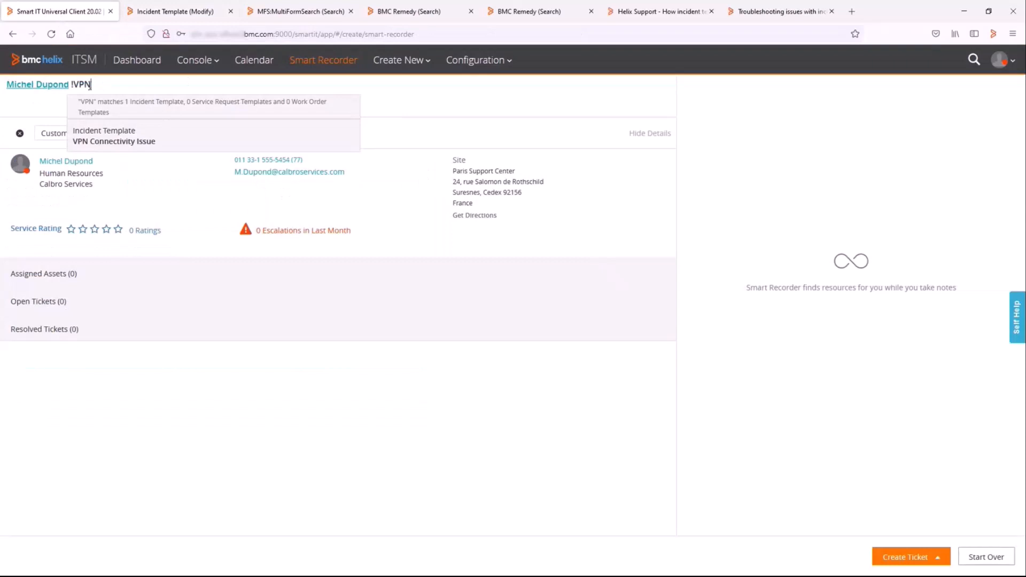
key("BackSpace")
key("BackSpace")
key("BackSpace")
key("BackSpace")
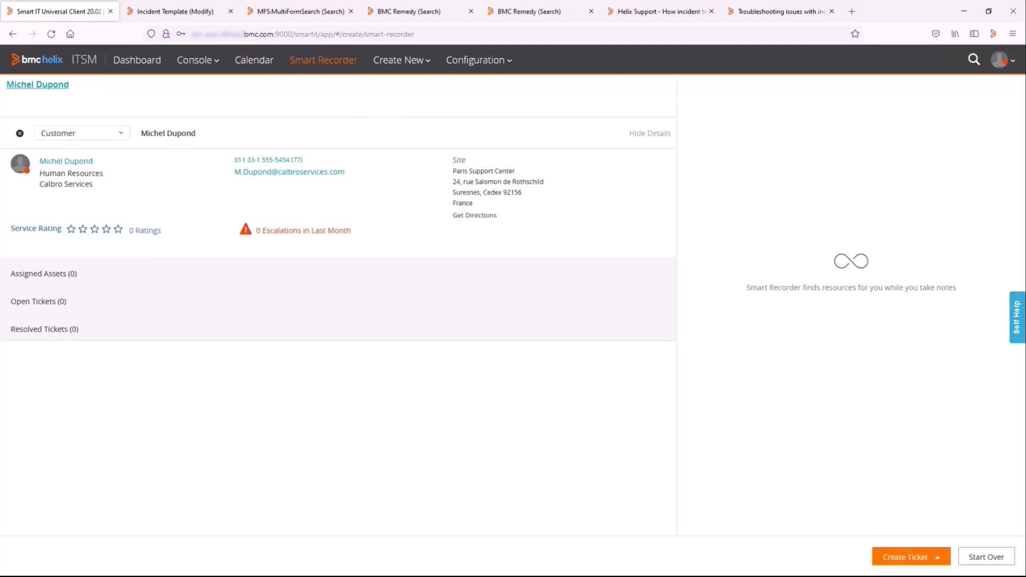
type("VPN")
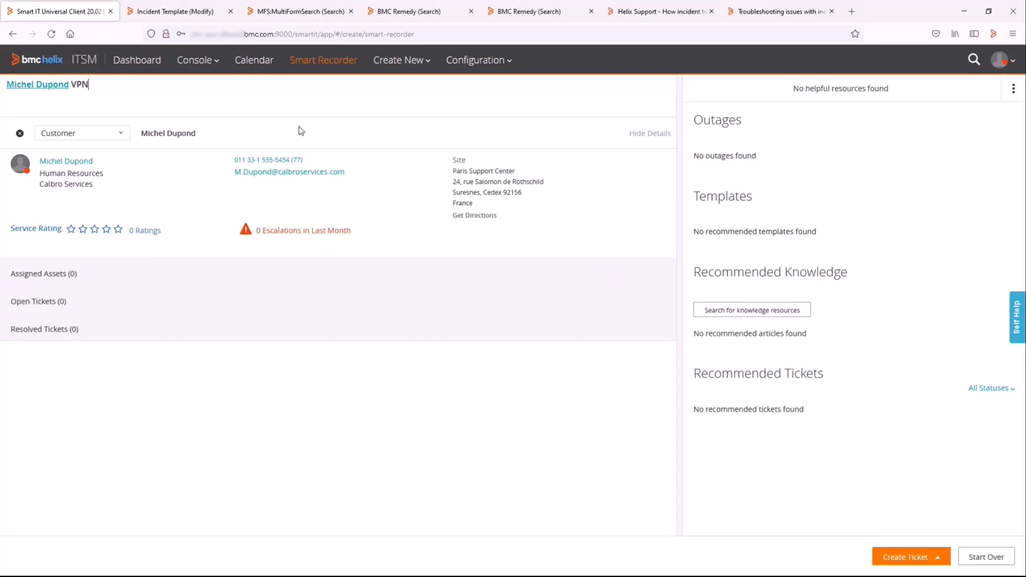
left_click_drag(817, 234, 696, 235)
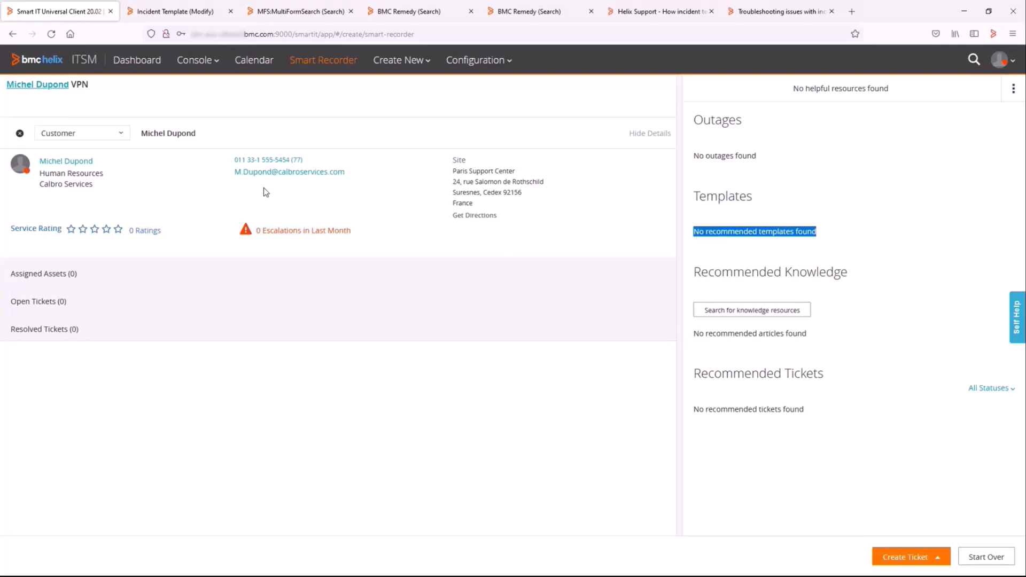
Step: Reload Smart Recorder and select the customer again with an @ search on their first name
left_click(51, 34)
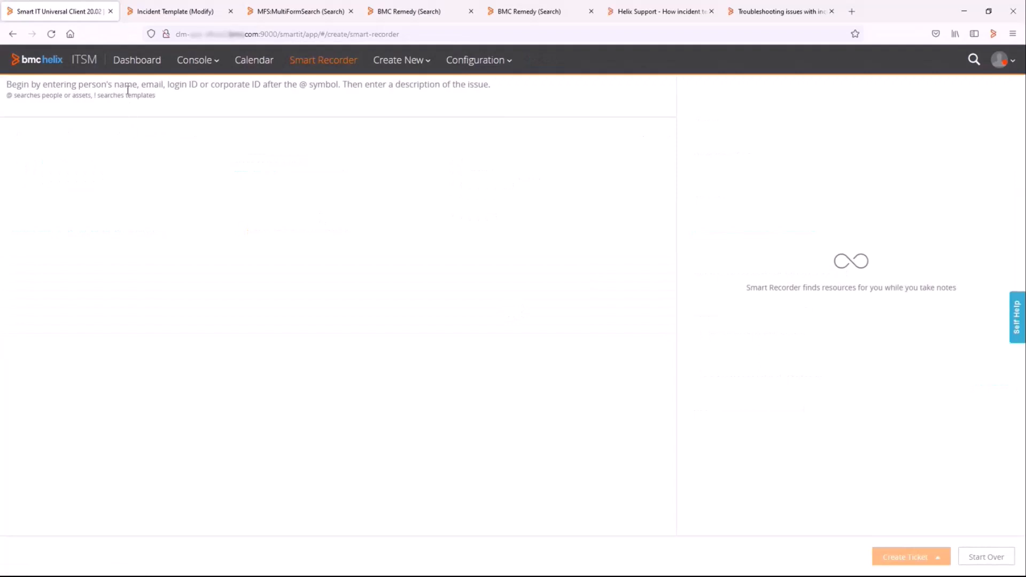
type("@Michel")
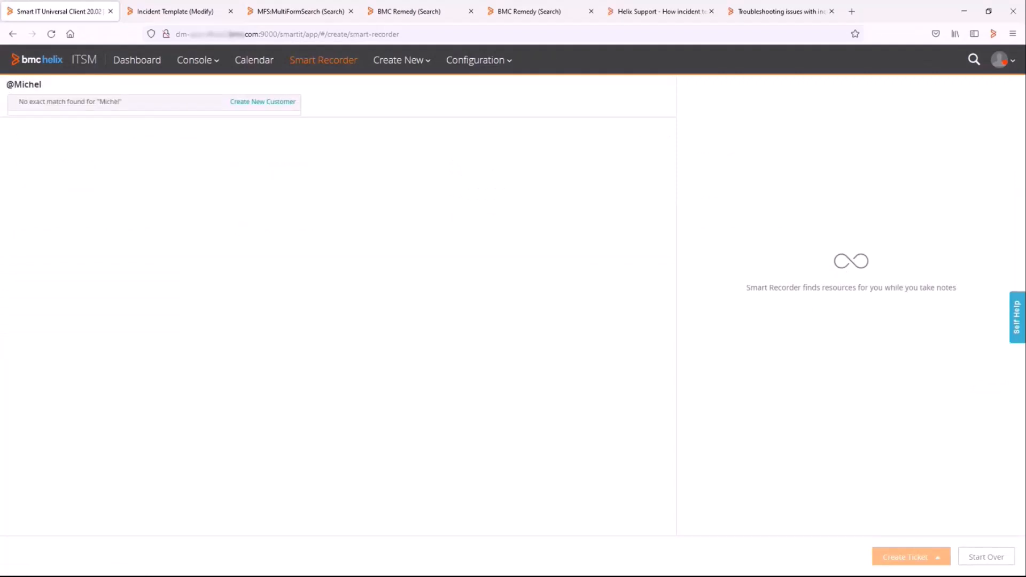
left_click(72, 131)
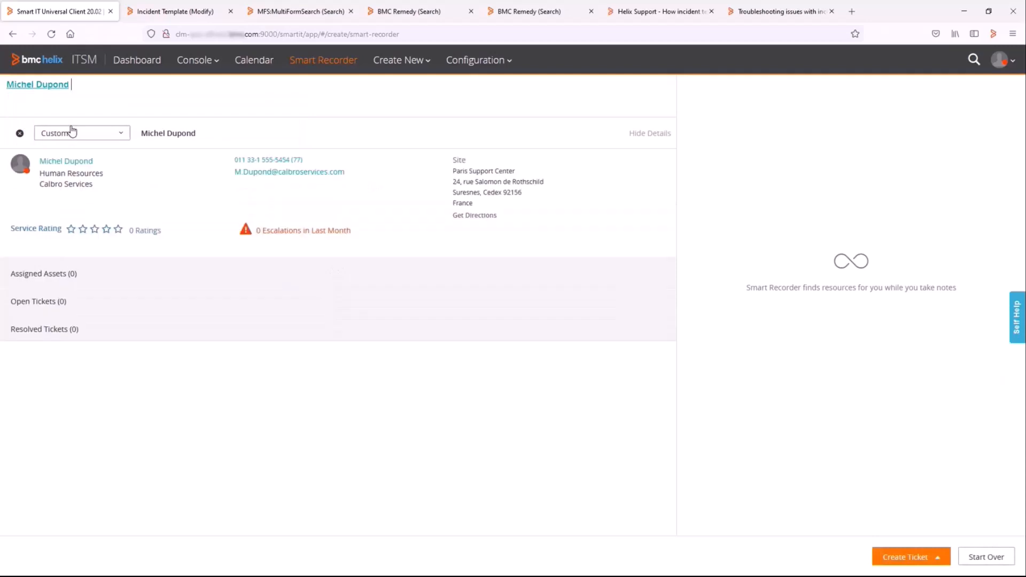
Step: Open the browser developer tools, clear the console output and show the network monitor
key("F12")
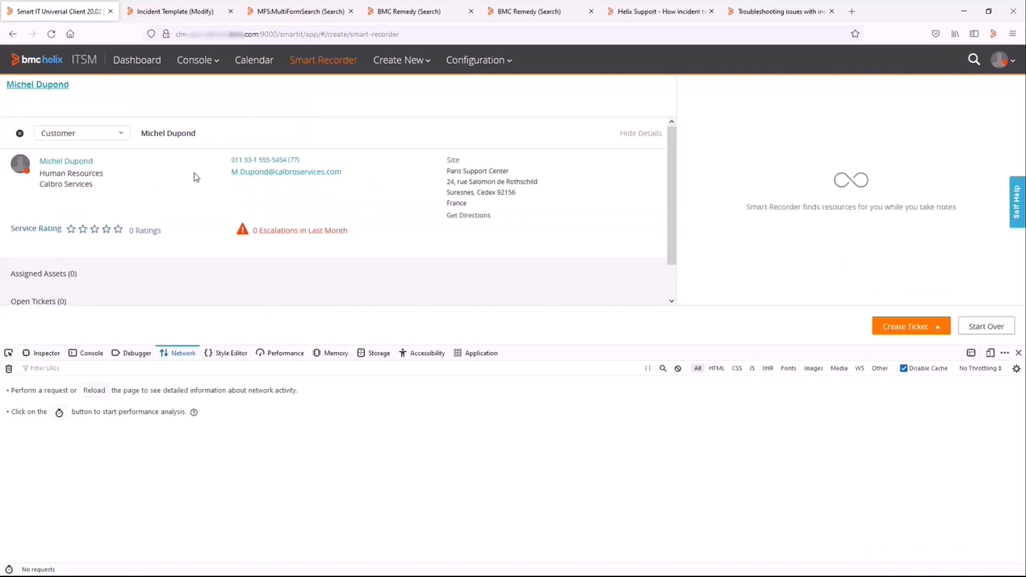
left_click(84, 352)
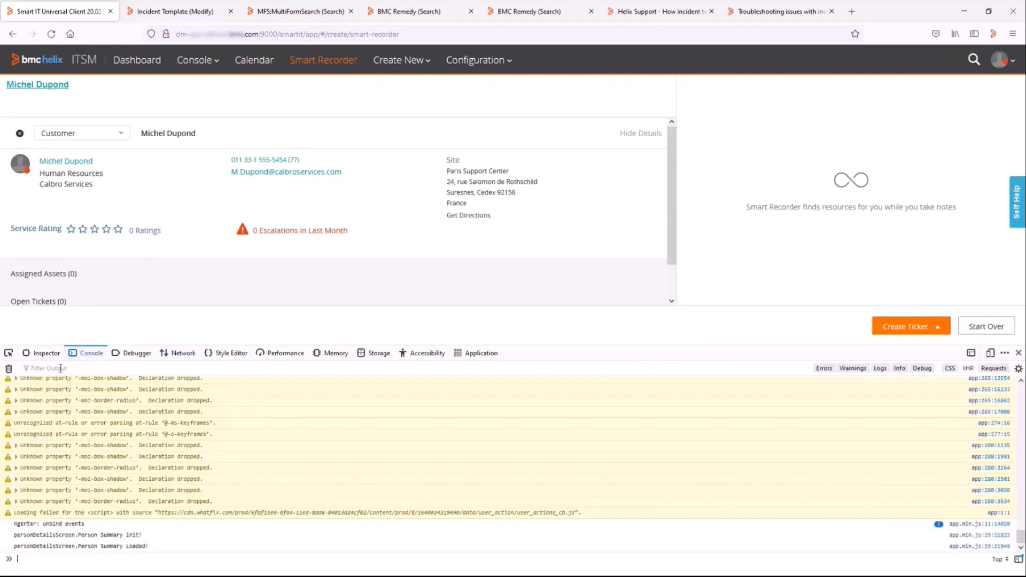
left_click(9, 368)
left_click(180, 354)
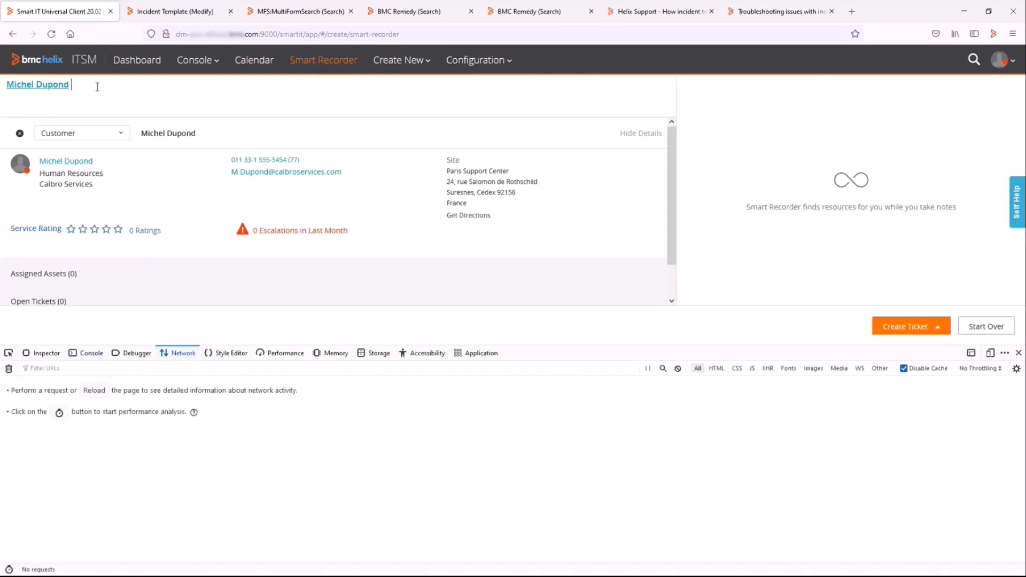
Step: Enter VPN after the customer and examine the objects returned in the response of the templates request
type("VPN")
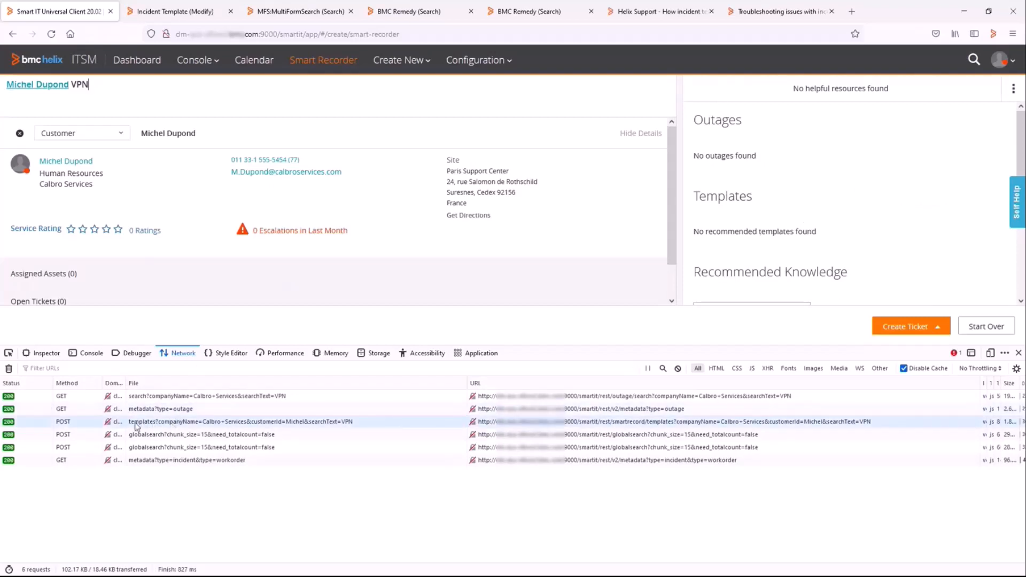
left_click(154, 422)
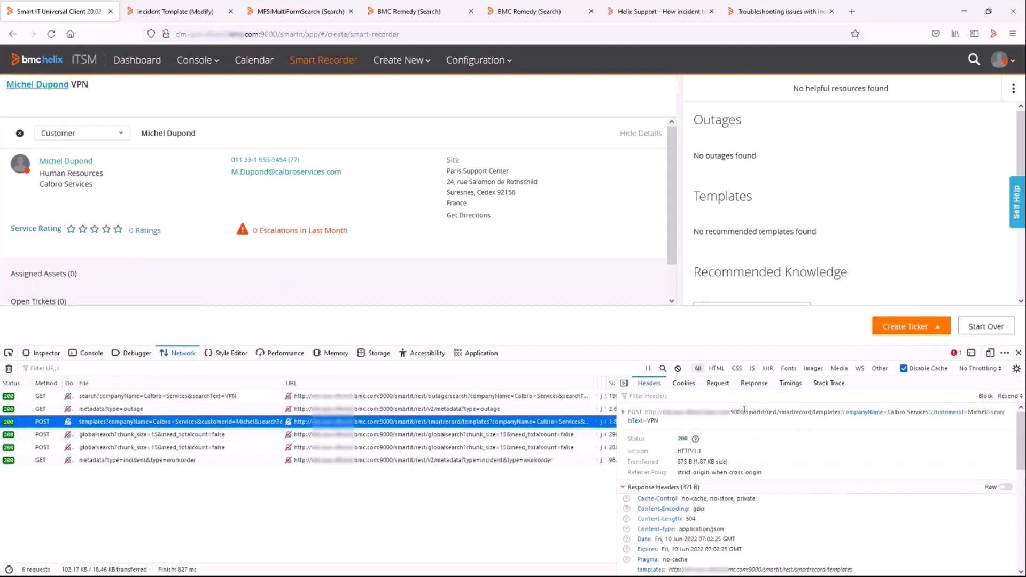
left_click(755, 385)
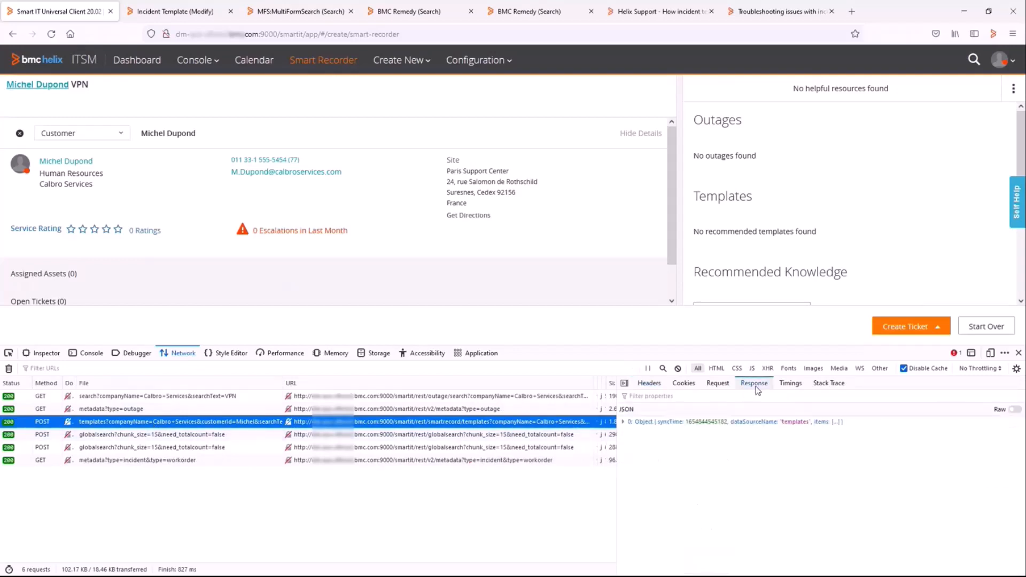
left_click(622, 425)
left_click(632, 433)
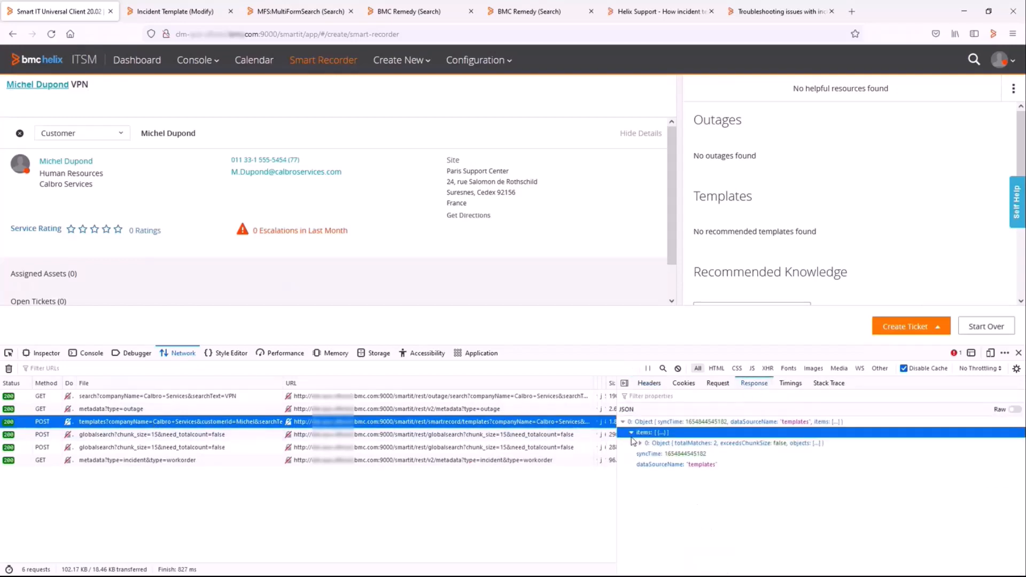
left_click(640, 444)
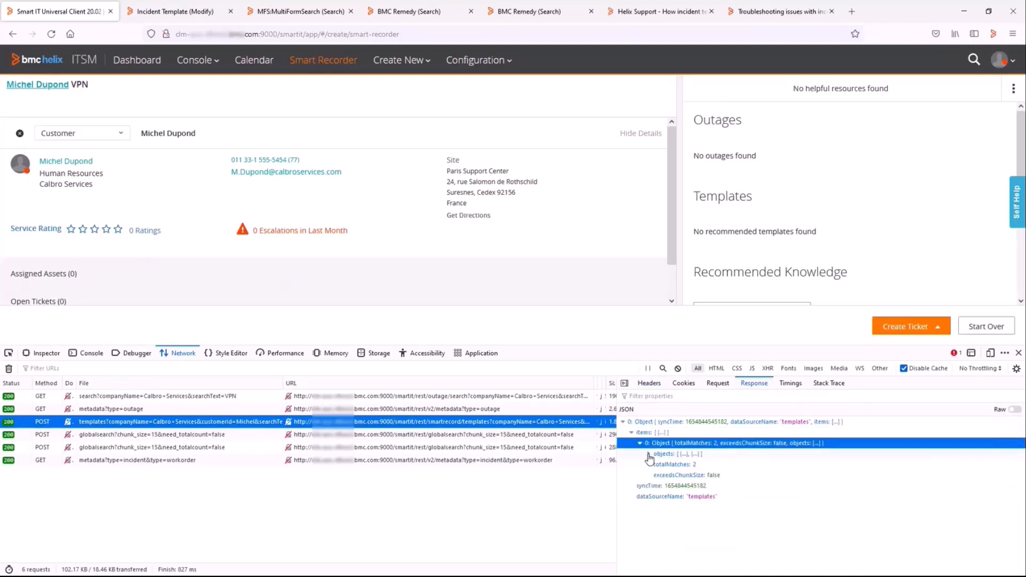
left_click(648, 454)
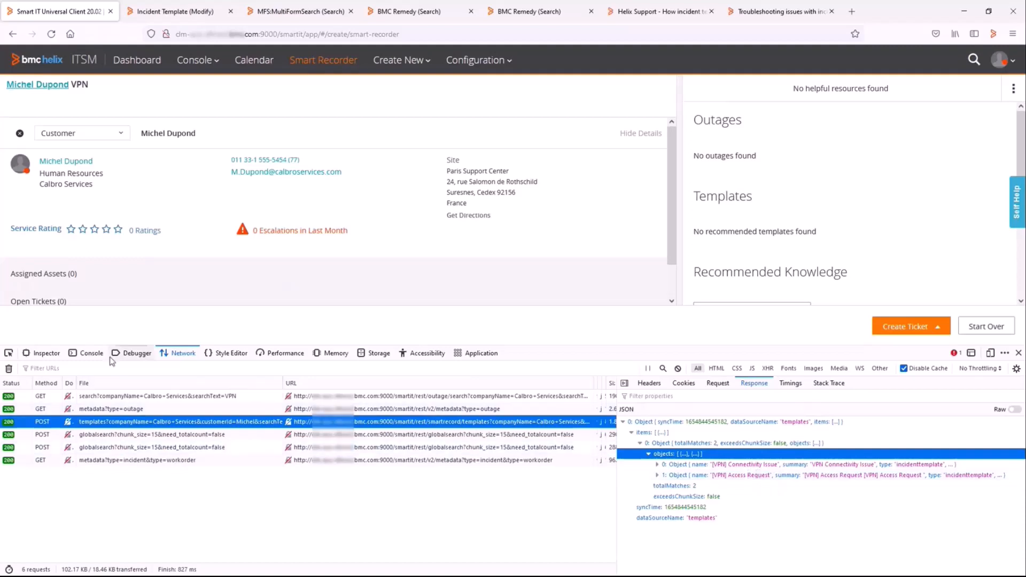
Step: Examine the error message that heads the stack trace in the developer tools console
left_click(94, 355)
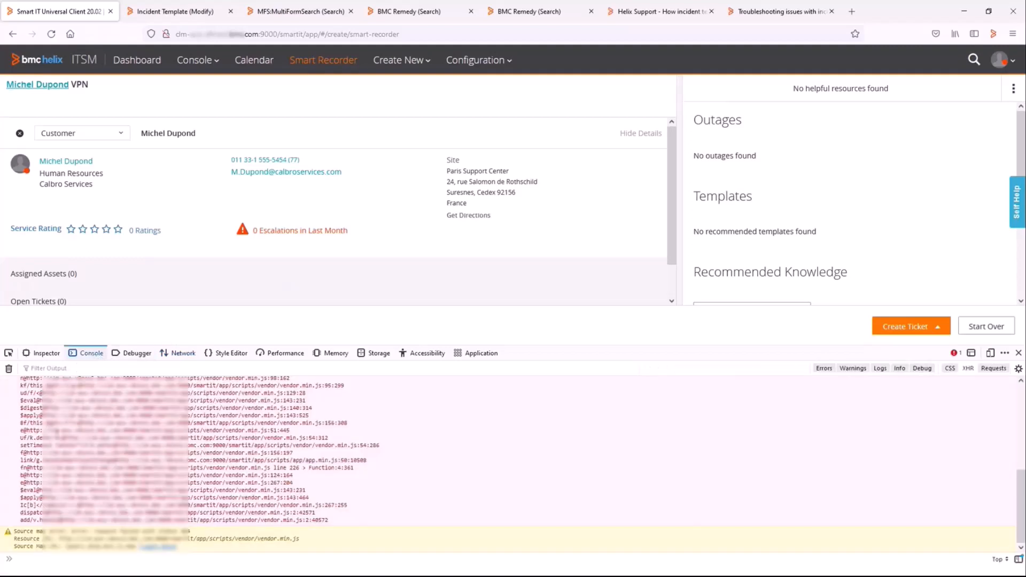
scroll(59, 433, "up", 5)
left_click_drag(124, 380, 12, 385)
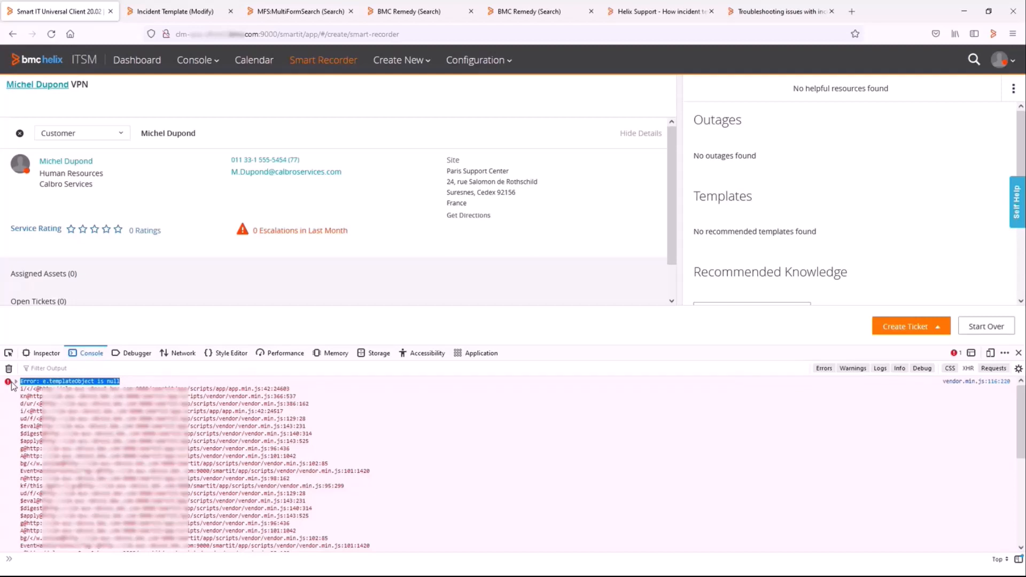
Step: In the MFS:MultiFormSearch form, expand the advanced search and set it to find any of these words: VPN
left_click(291, 12)
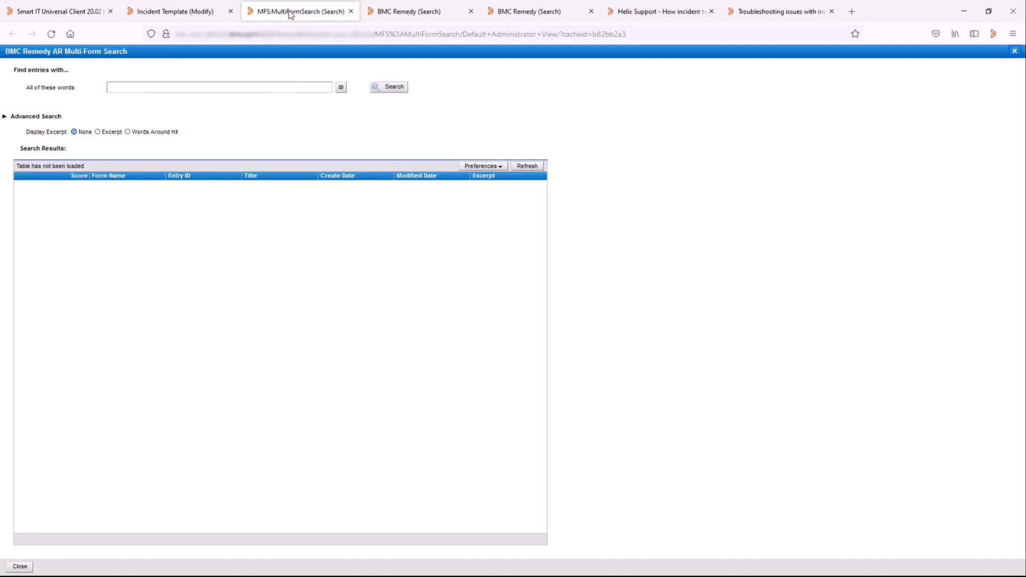
left_click(5, 119)
left_click(125, 136)
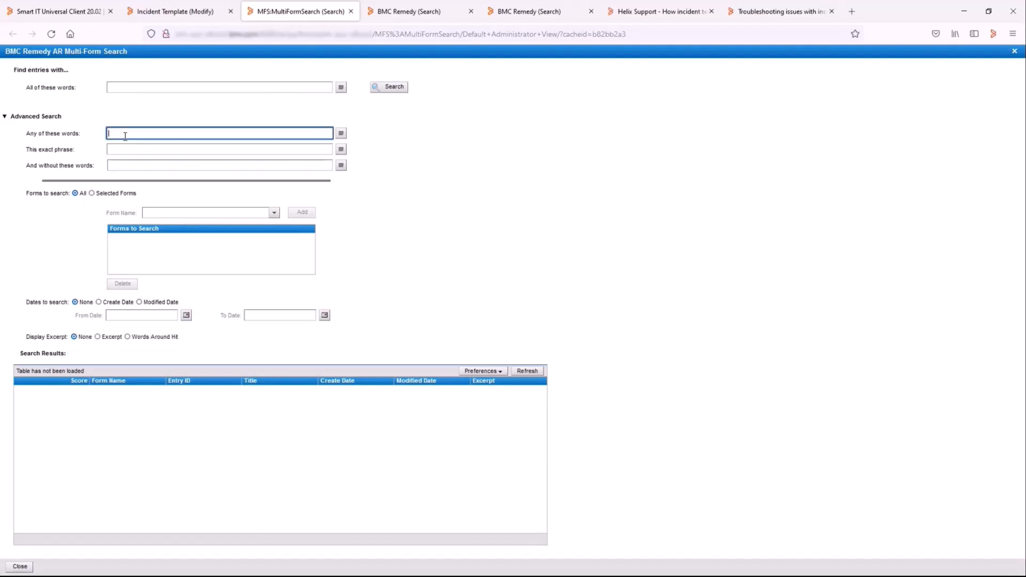
type("VPN")
Step: Limit the multi-form search to the selected form HPD:TemplateCompany_Join_Inner and run it
left_click(91, 193)
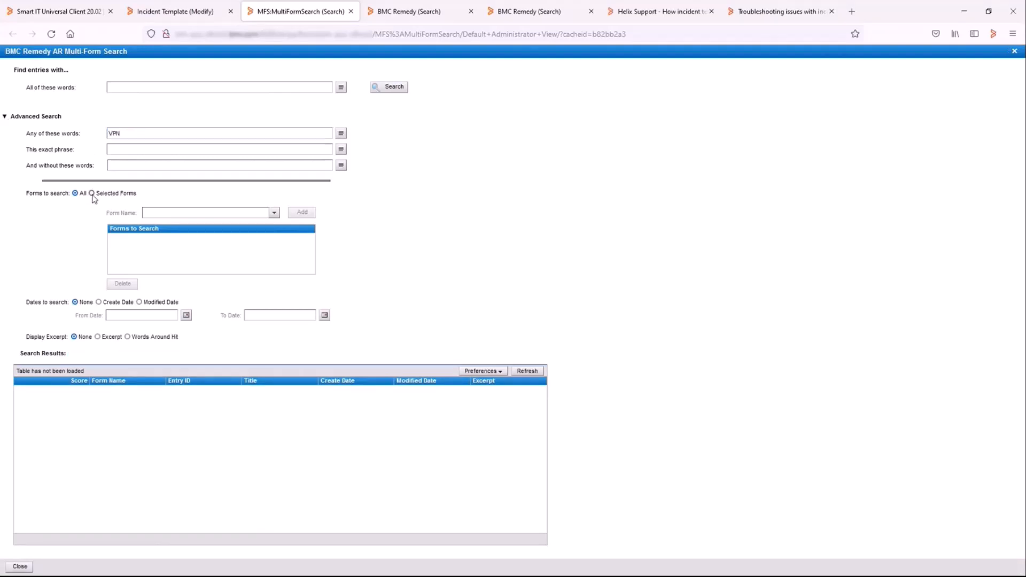
left_click(274, 213)
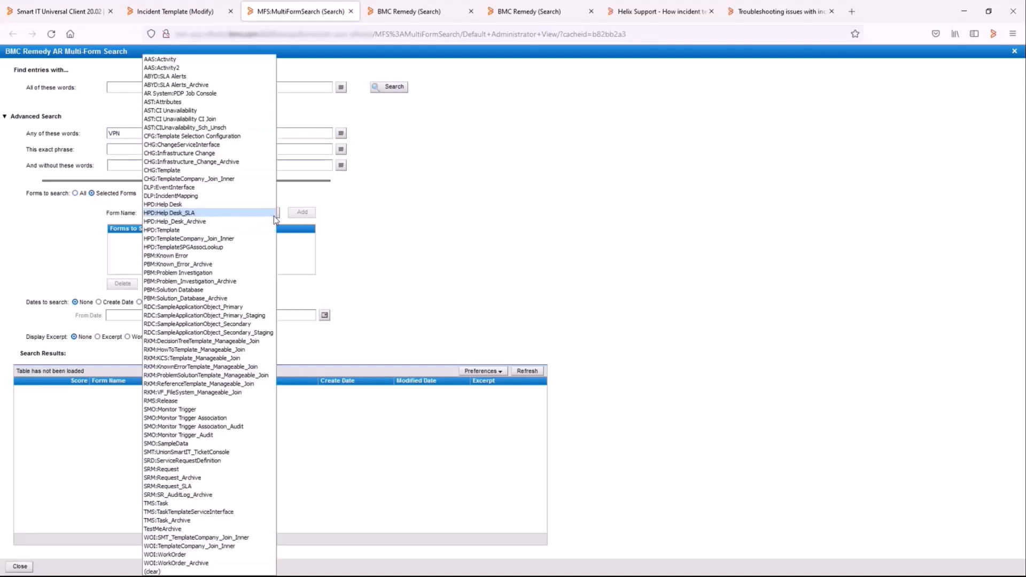
left_click(214, 240)
left_click(303, 213)
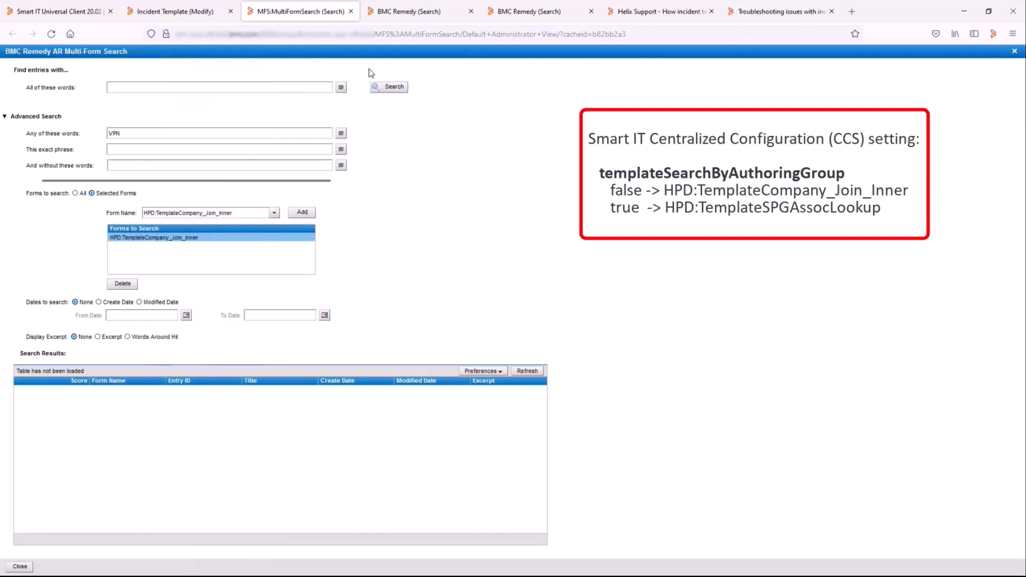
left_click(390, 88)
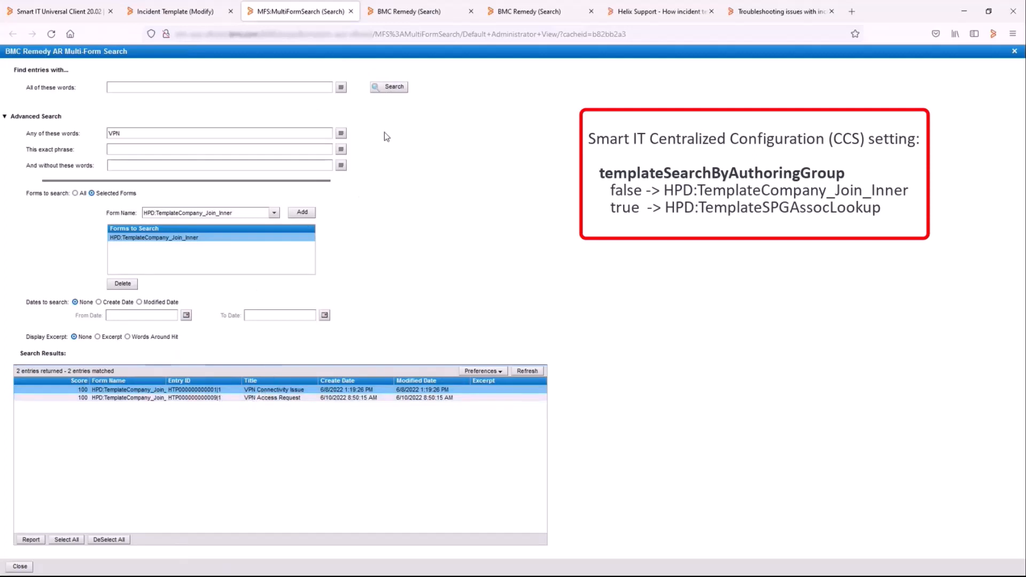
Step: From BMC Remedy IT Home, open the AR System Server Group Console and show its FTS Management page
left_click(412, 16)
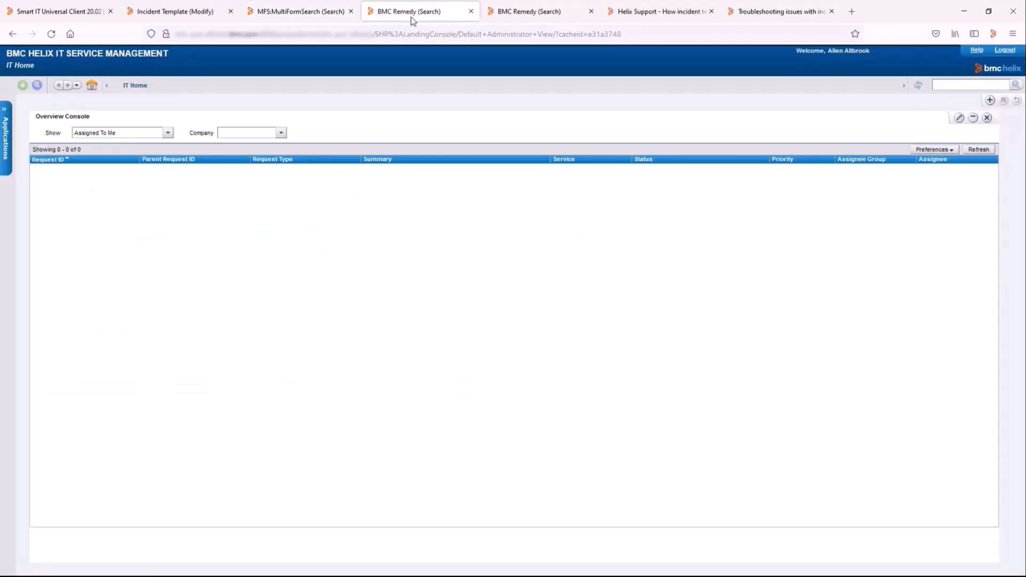
left_click(13, 110)
mouse_move(69, 393)
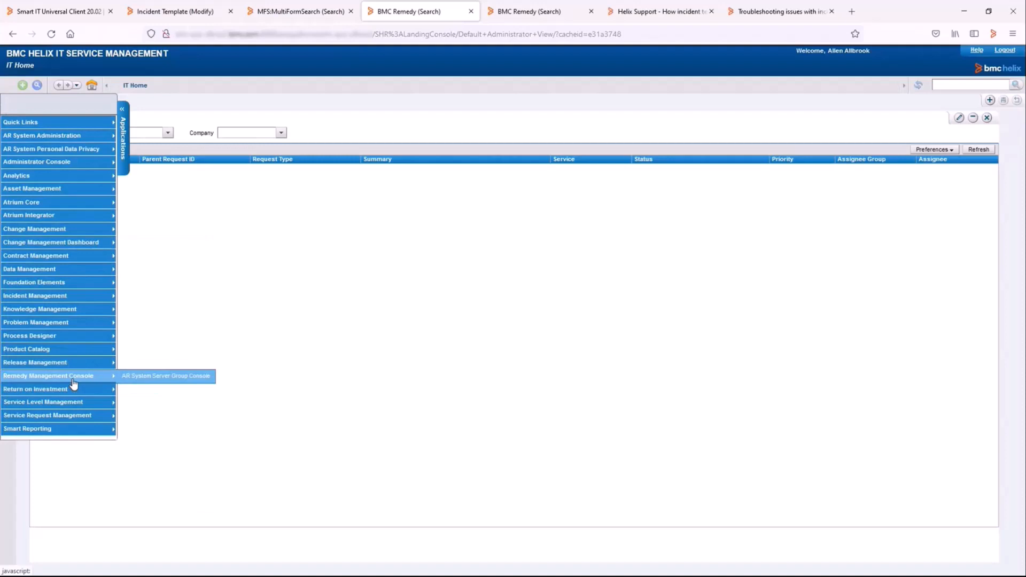
left_click(152, 382)
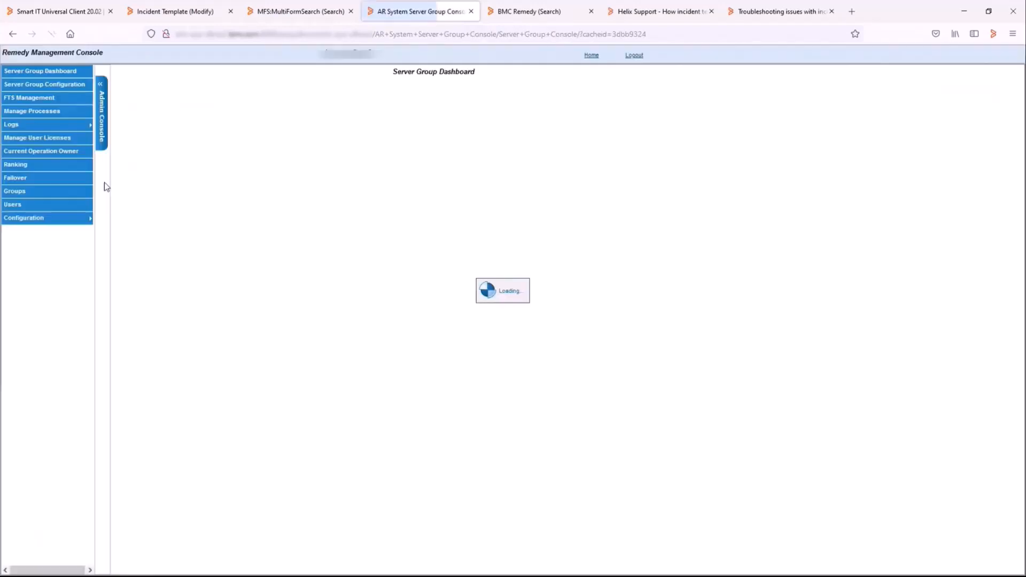
left_click(42, 100)
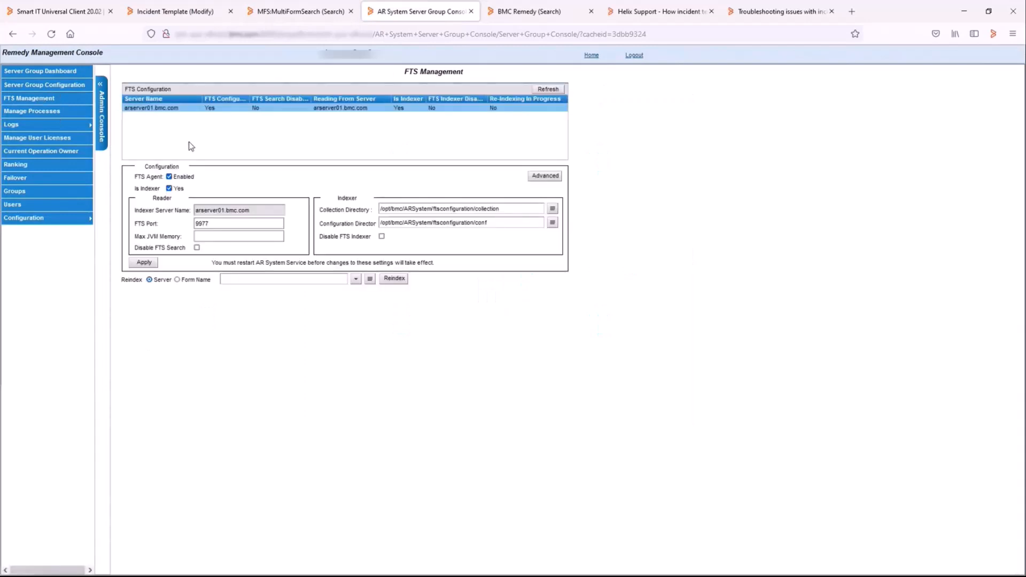
Step: Reindex by form name, choosing the HPD:TemplateCompany_Join_Inner form
left_click(177, 280)
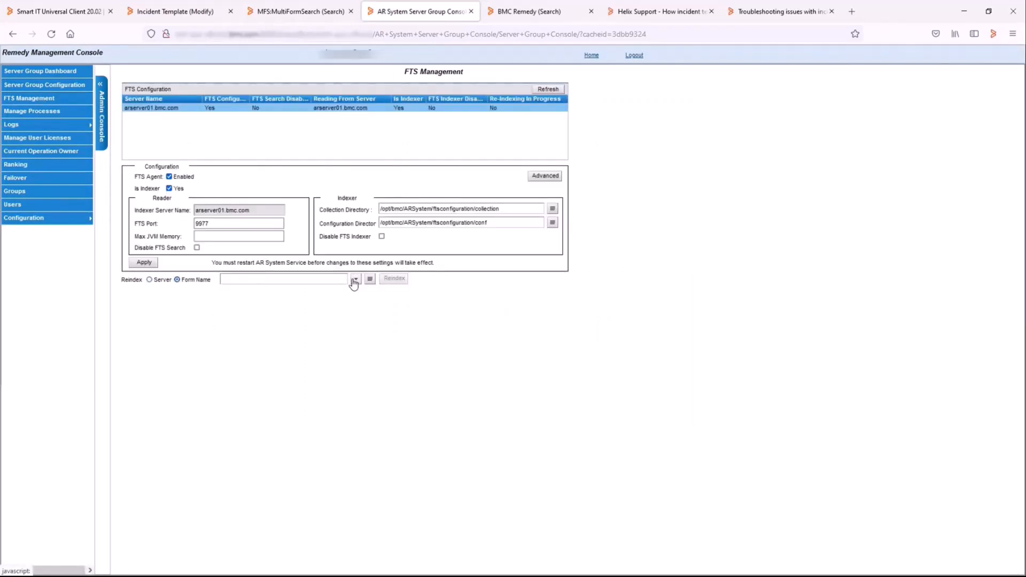
left_click(355, 280)
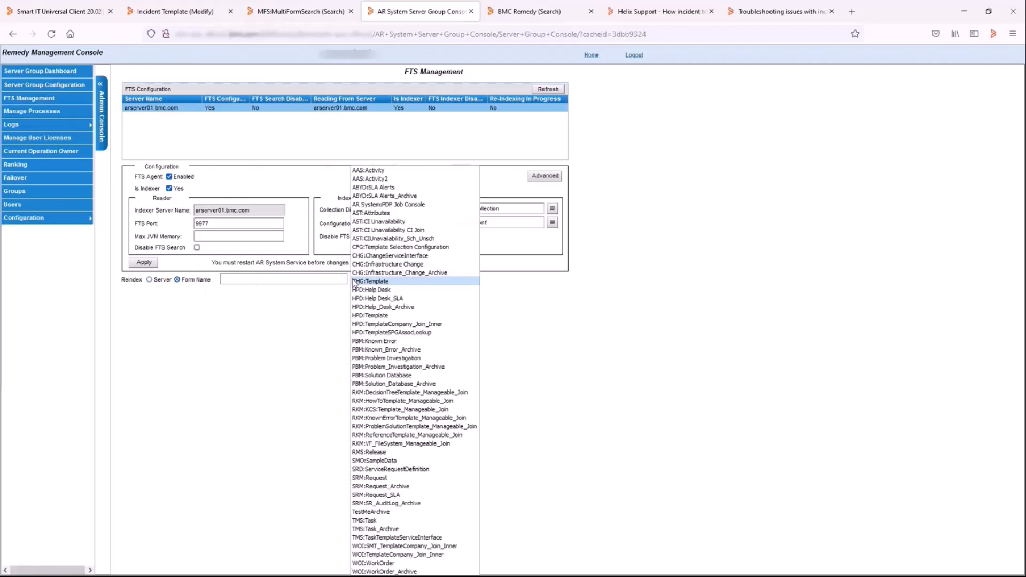
left_click(368, 324)
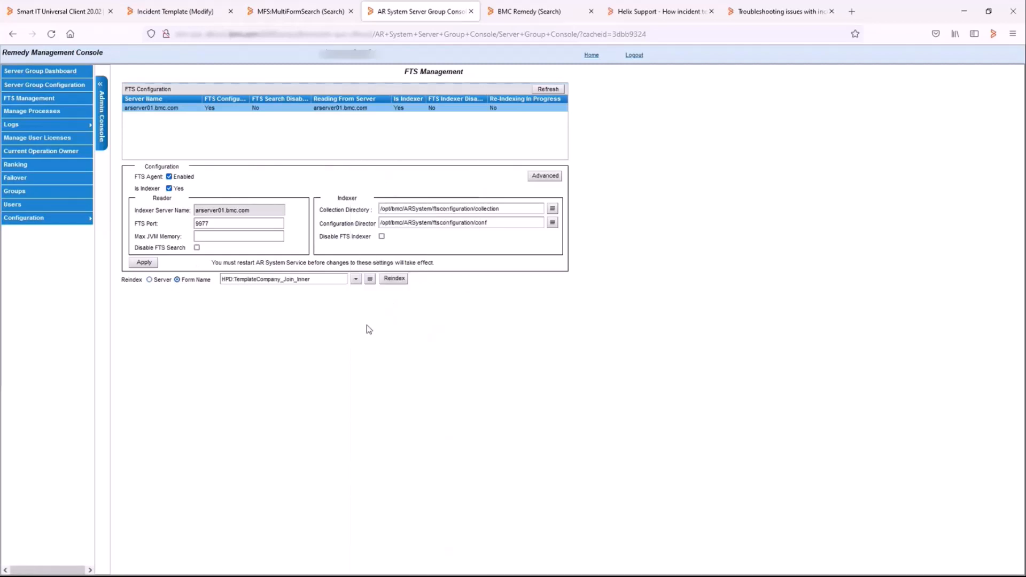
left_click(394, 279)
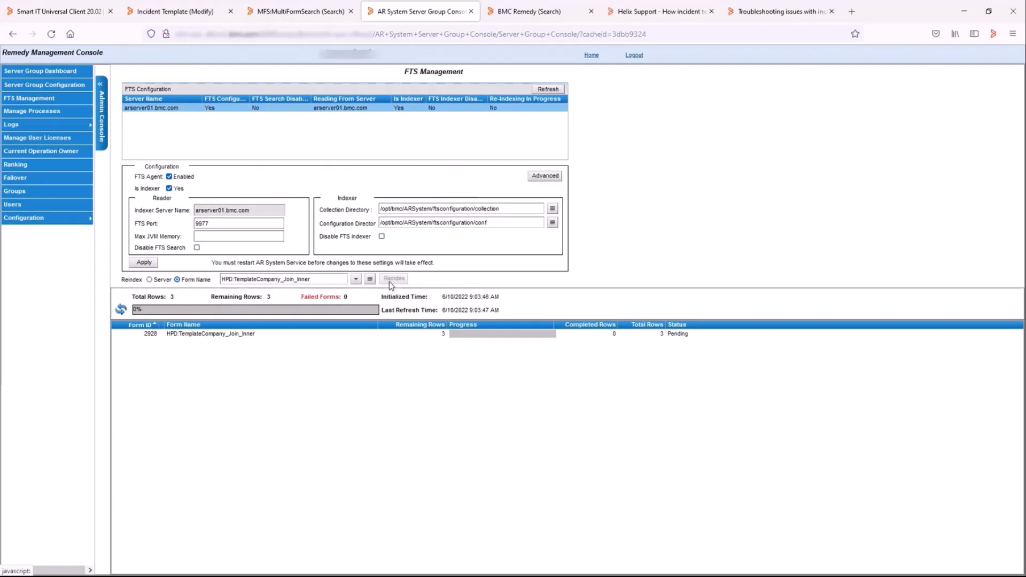
Step: Refresh the reindexing progress of the template form, and rerun the VPN search in the MFS:MultiFormSearch form
left_click(123, 309)
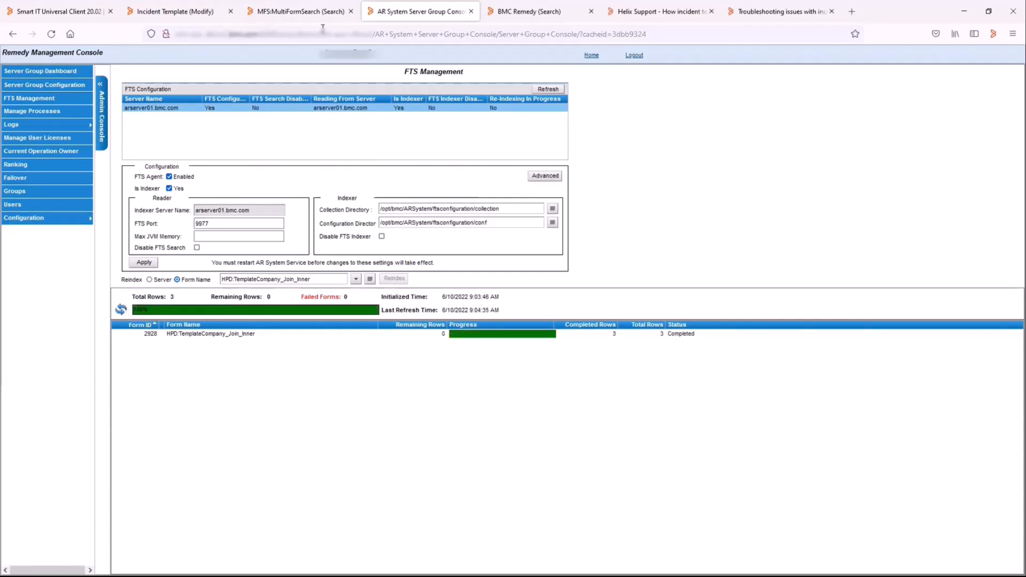
left_click(299, 14)
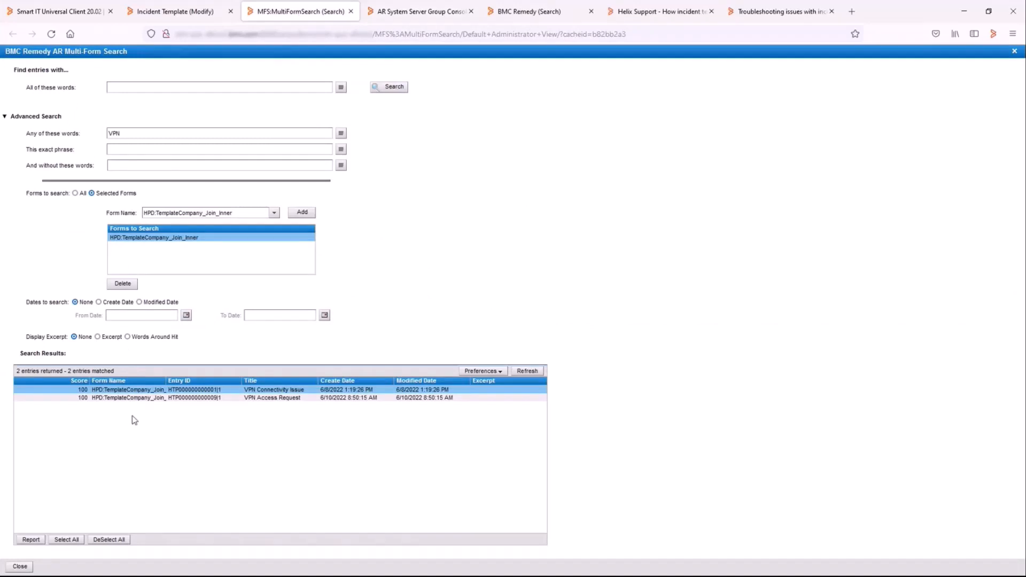
left_click(380, 88)
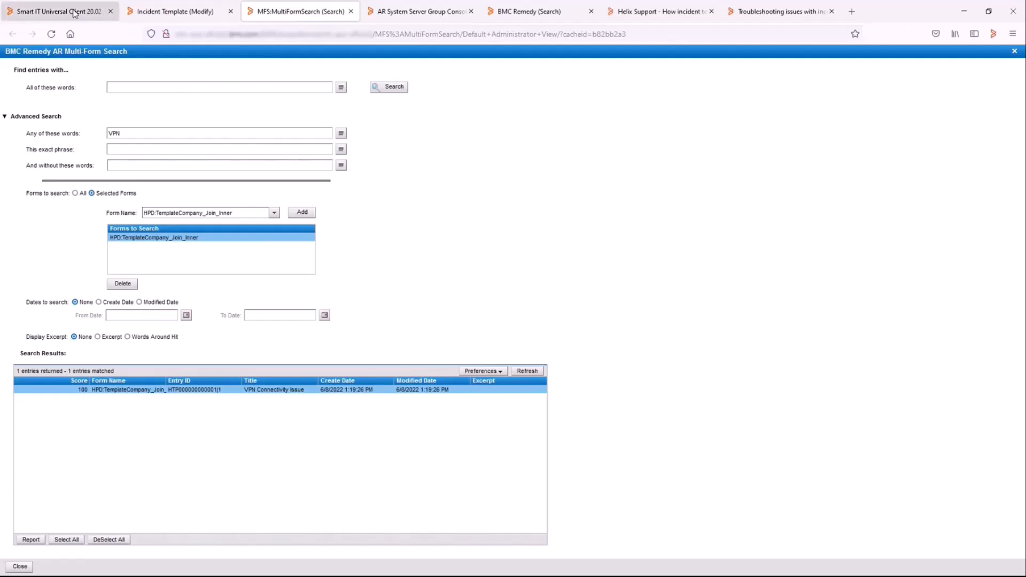
Step: In Smart Recorder, look up and select the customer by first name, and add VPN to the notes to get template recommendations
left_click(75, 14)
type("@Michel")
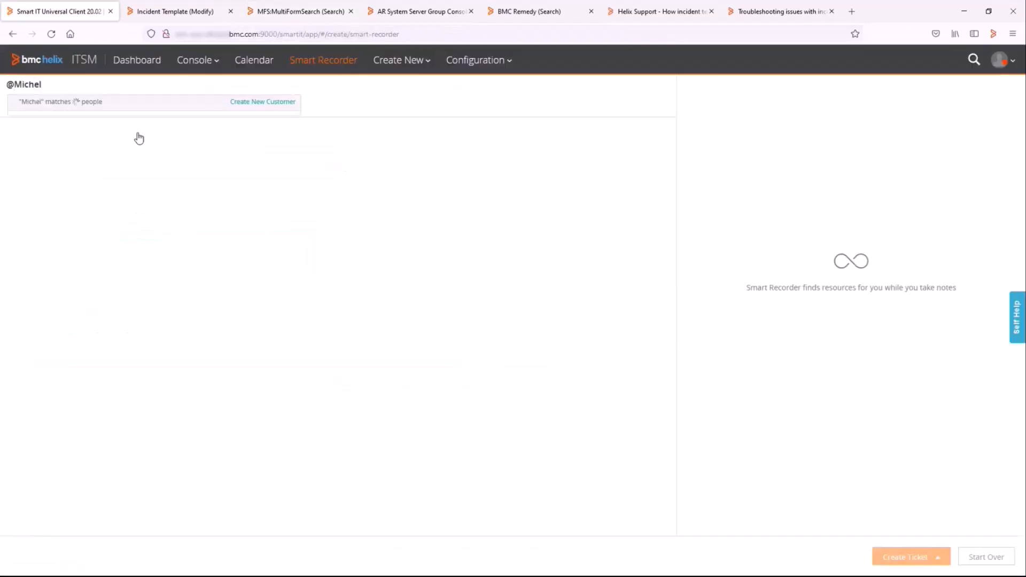
left_click(108, 135)
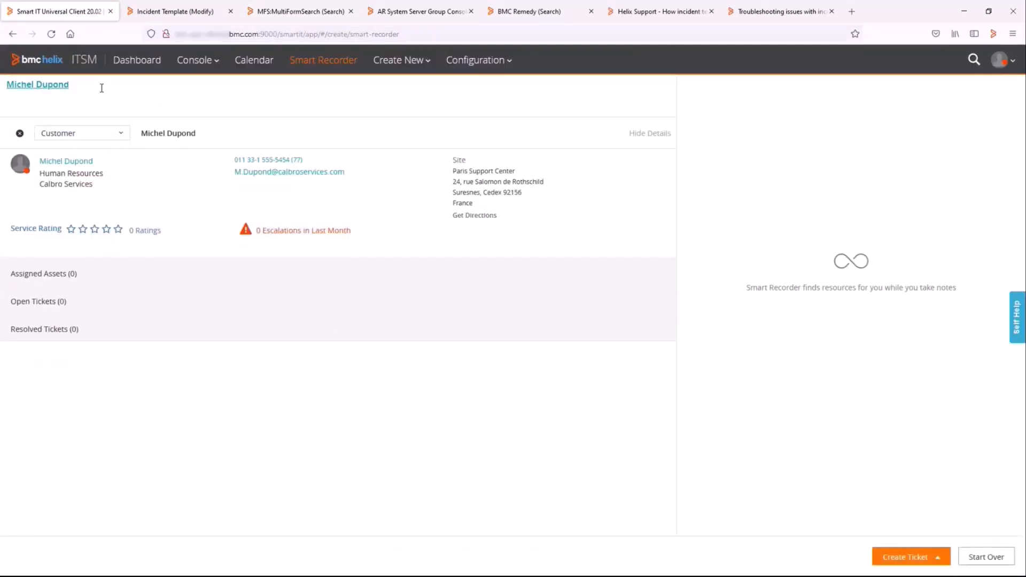
type("VPN")
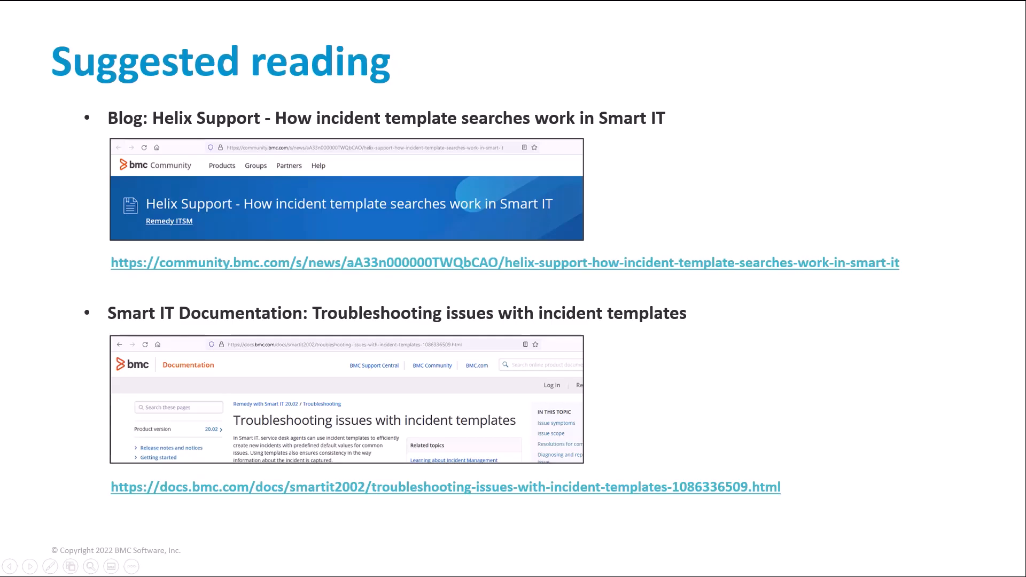
key("Right")
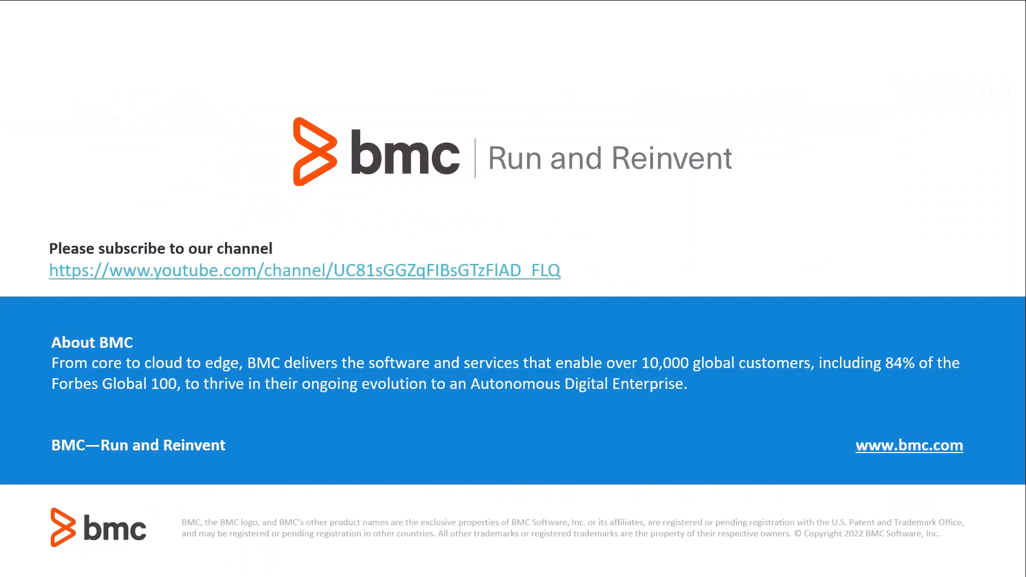